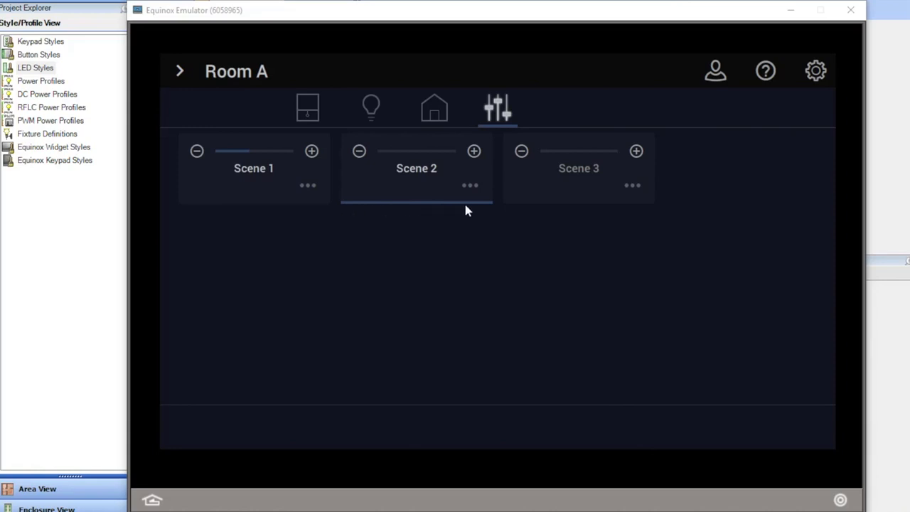
- Activate Scene 3, then Scene 1, to check Scene 1's indicator colour
left_click(534, 189)
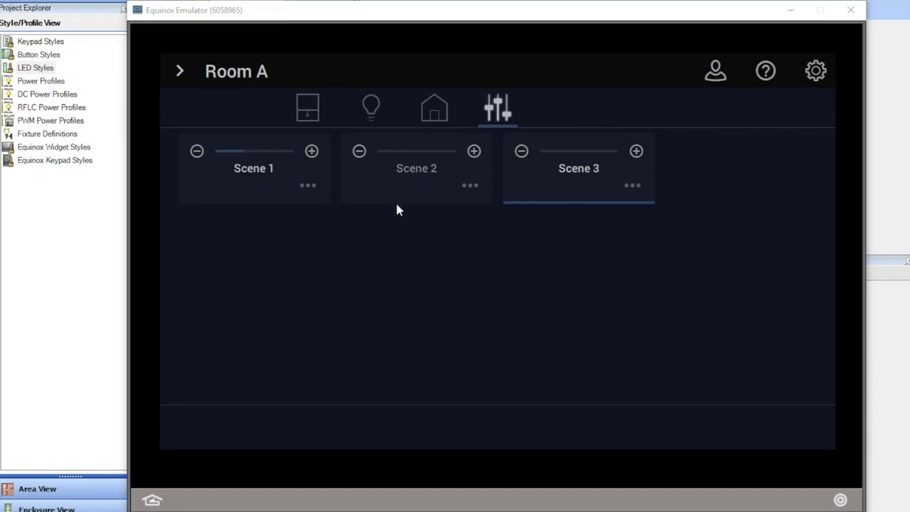
left_click(219, 195)
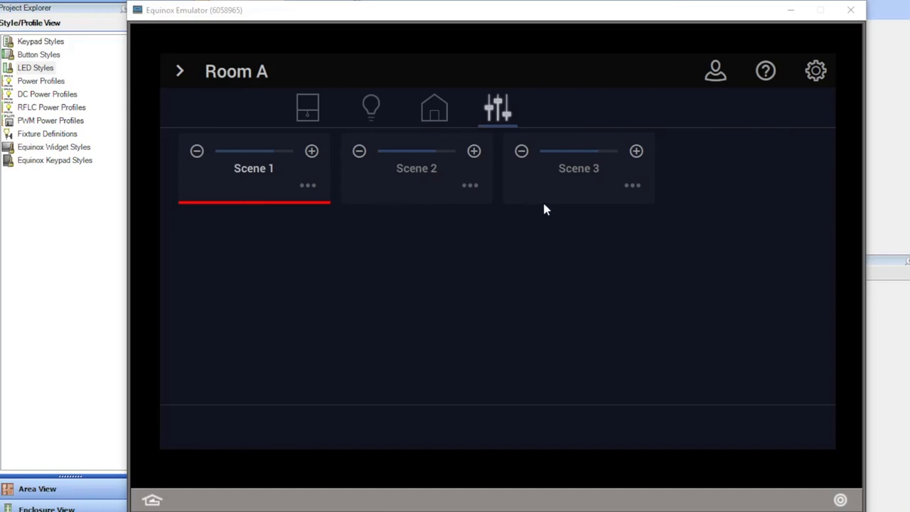
- Switch through Scene 3 and Scene 1, finishing with Scene 2 active
left_click(583, 202)
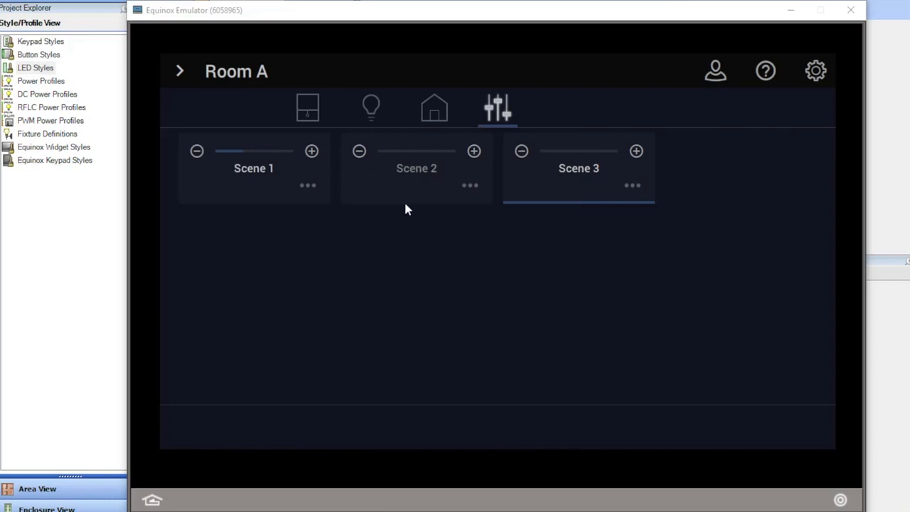
left_click(245, 198)
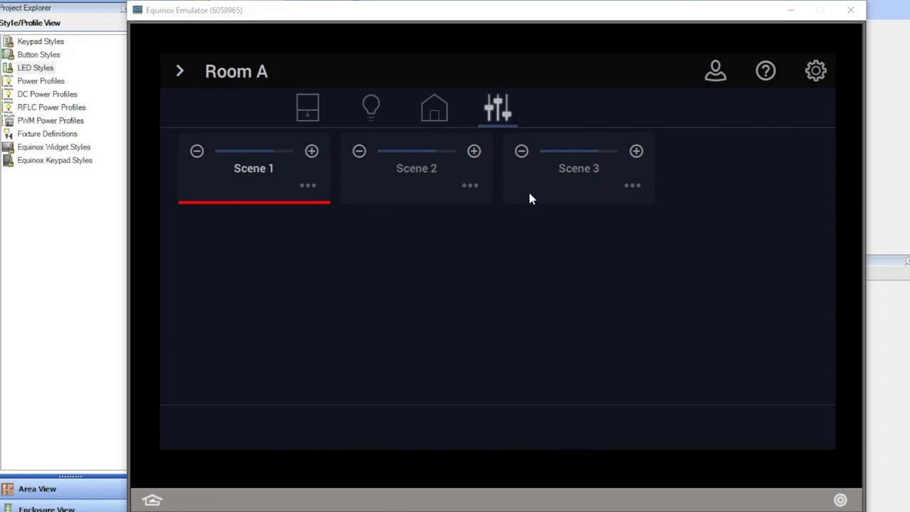
left_click(405, 198)
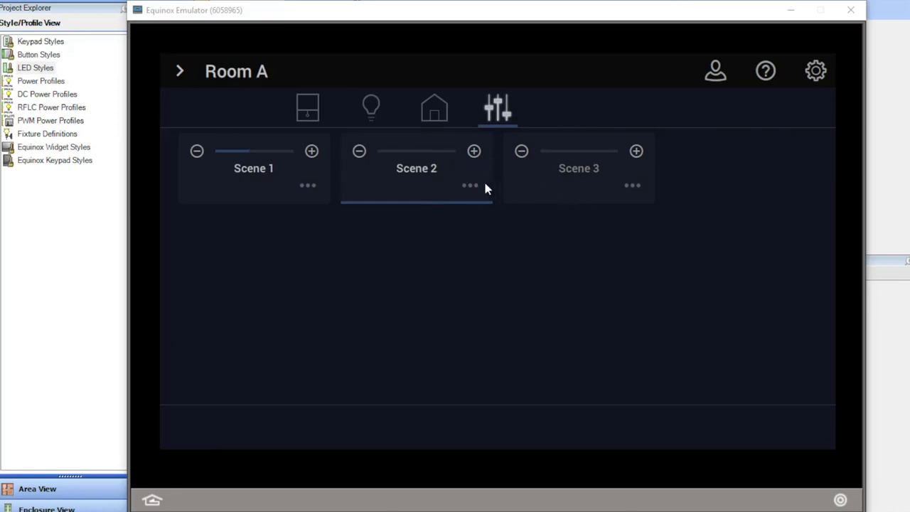
- Open Scene 2 in the panel's scene settings and sign in with the Administrator password
left_click(816, 70)
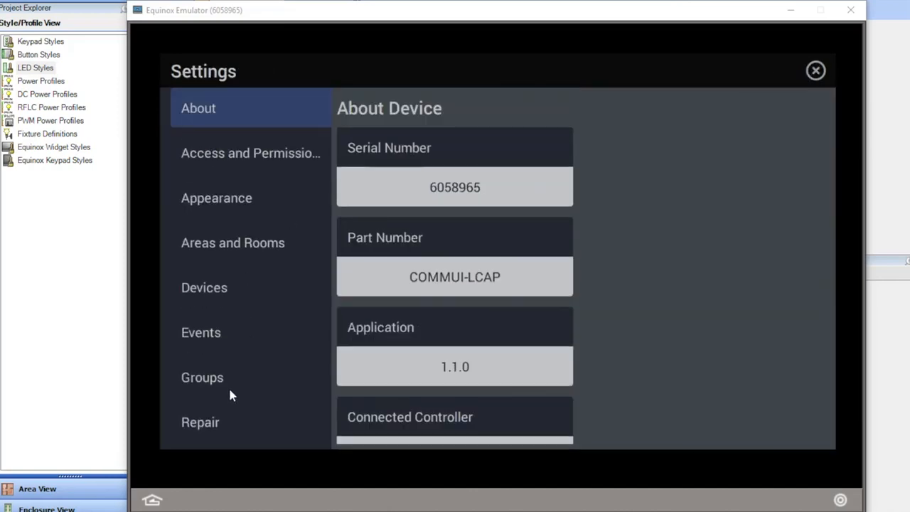
scroll(229, 393, "down", 3)
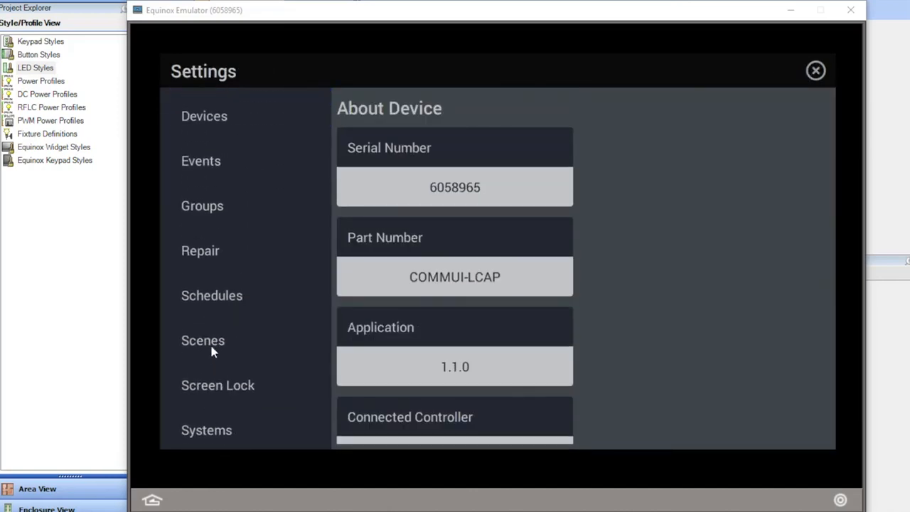
left_click(207, 342)
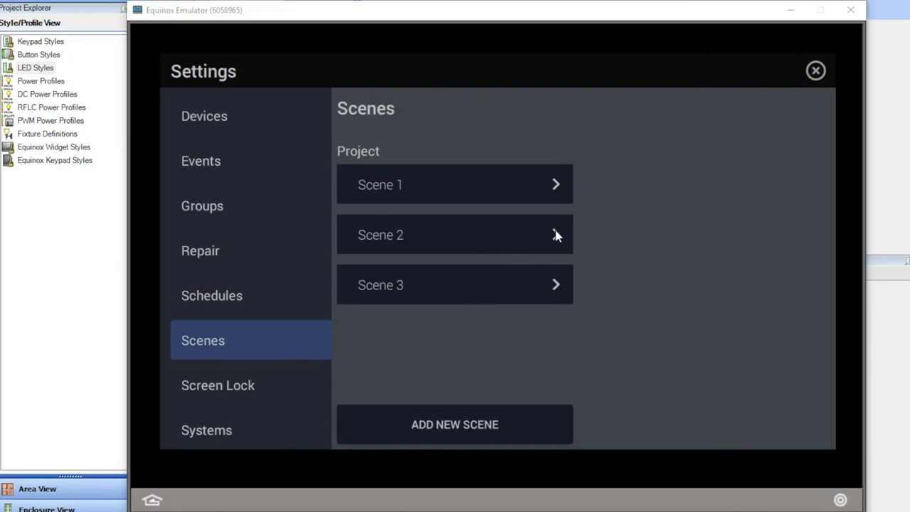
left_click(556, 236)
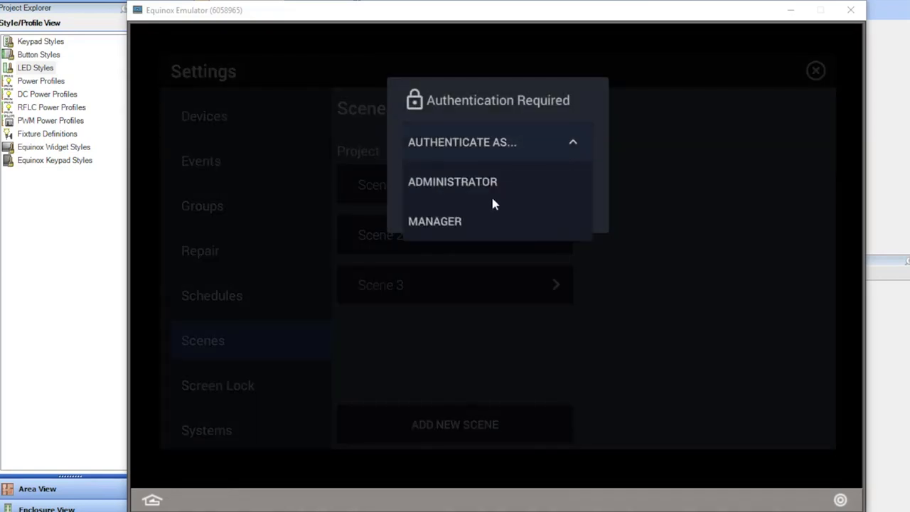
left_click(486, 189)
type("admin")
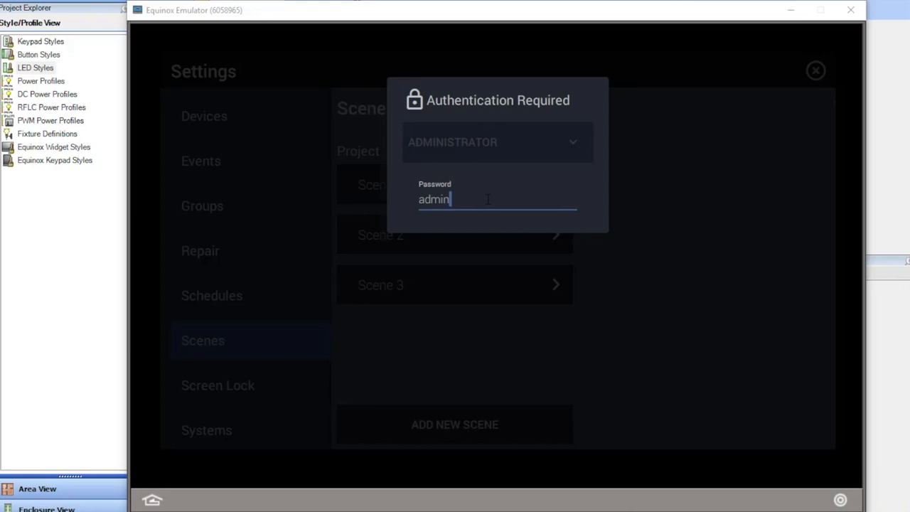
key("Return")
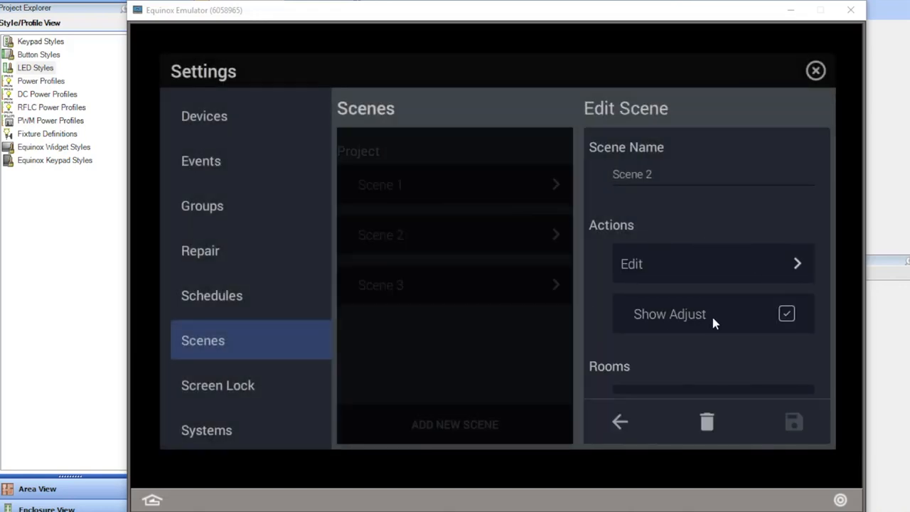
- Turn off Show Adjust for Scene 2, save, and go back to Room A's scenes
left_click(787, 315)
left_click(794, 425)
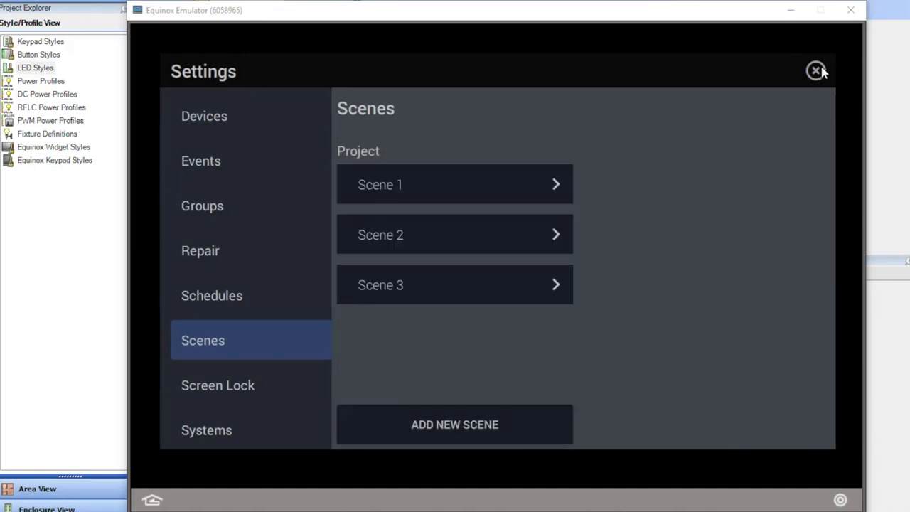
left_click(816, 70)
left_click(566, 121)
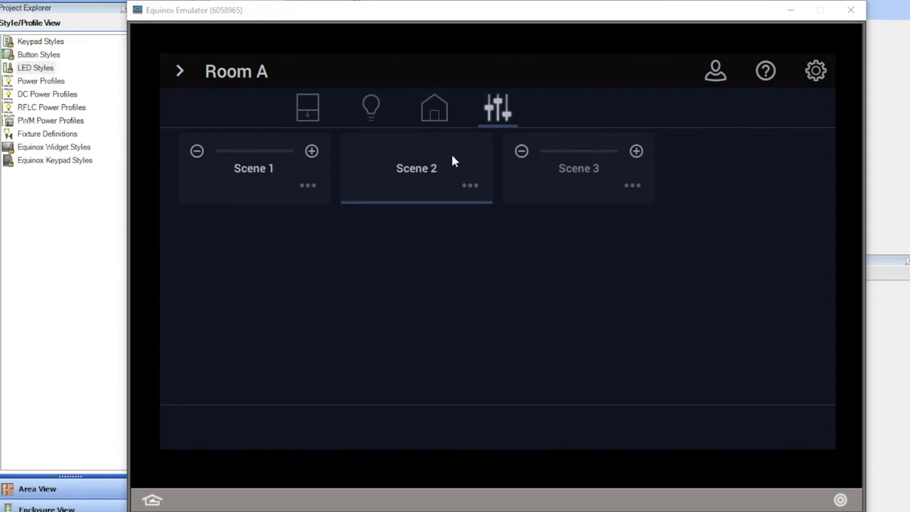
- Try Scenes 3, 2 and 1, seeing Scene 1 still red, then return to LED Style 1
left_click(526, 168)
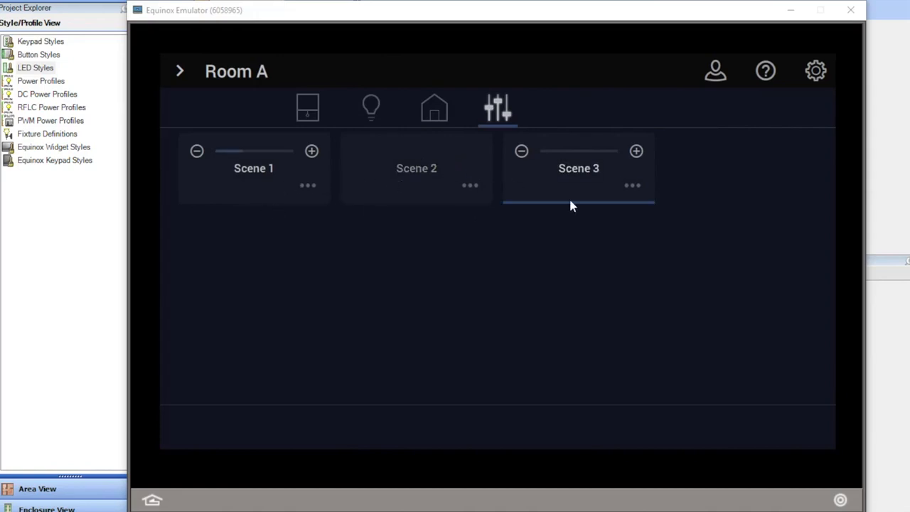
left_click(374, 182)
left_click(224, 198)
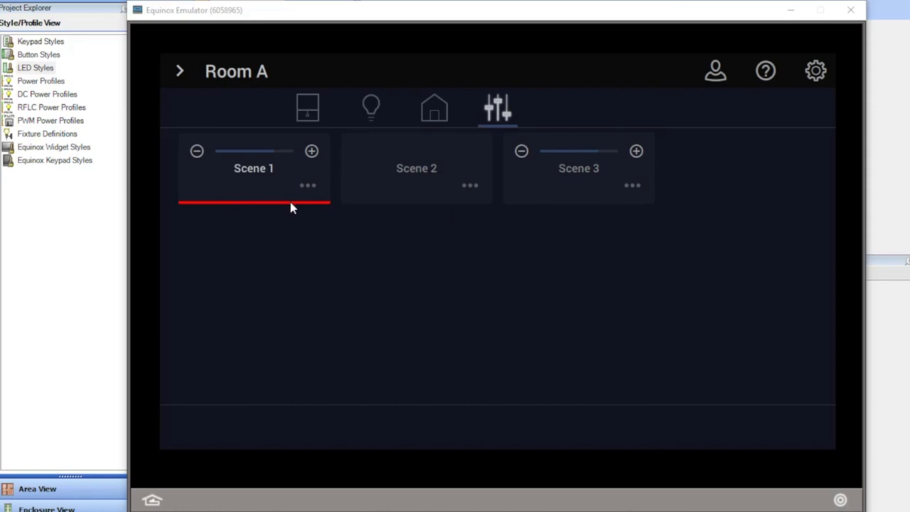
left_click(58, 274)
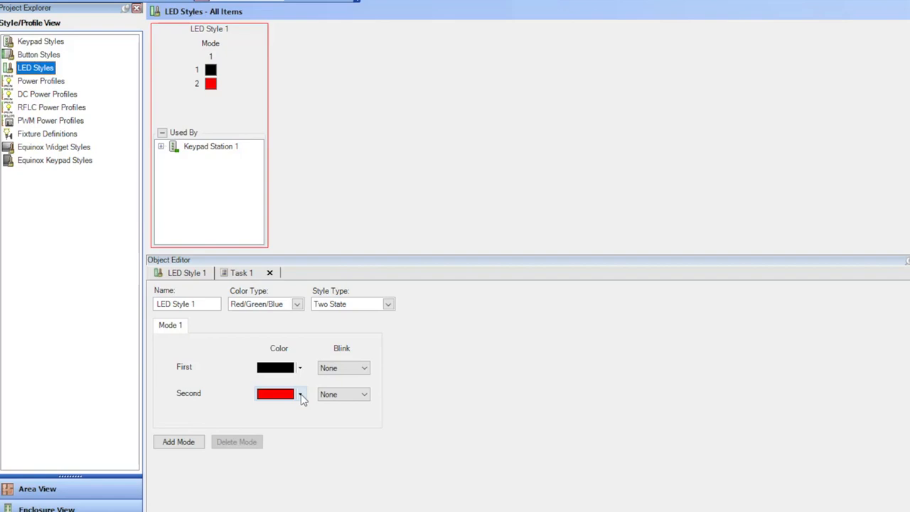
- Set LED Style 1's second colour to a custom grey (Red 19, Green 25, Blue 44)
left_click(301, 396)
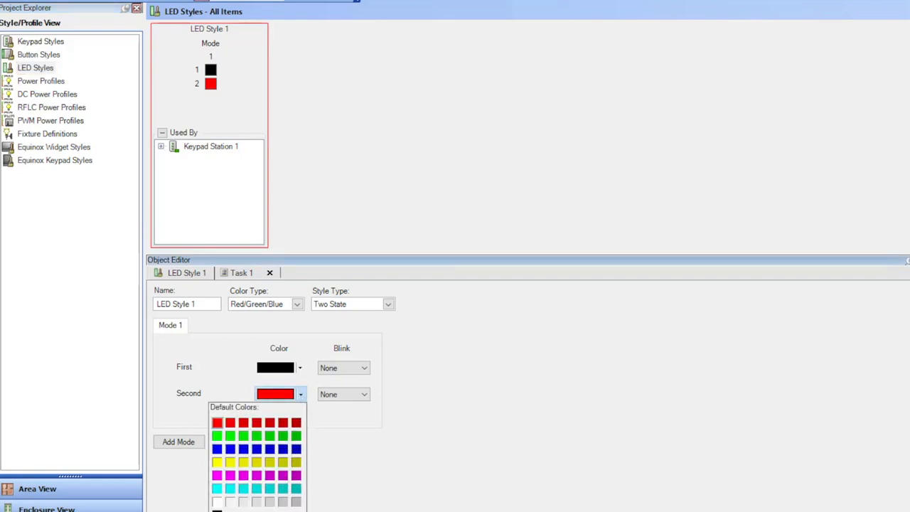
left_click(256, 501)
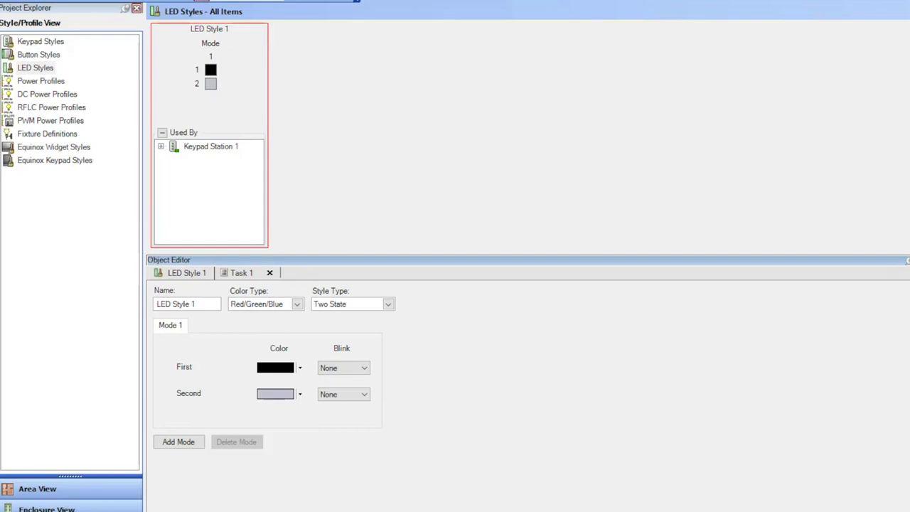
left_click(301, 396)
left_click(297, 423)
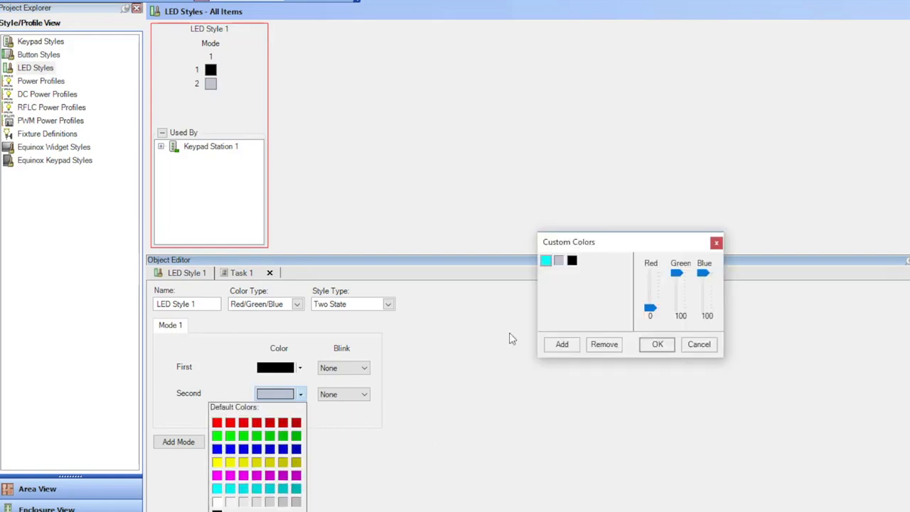
left_click(559, 260)
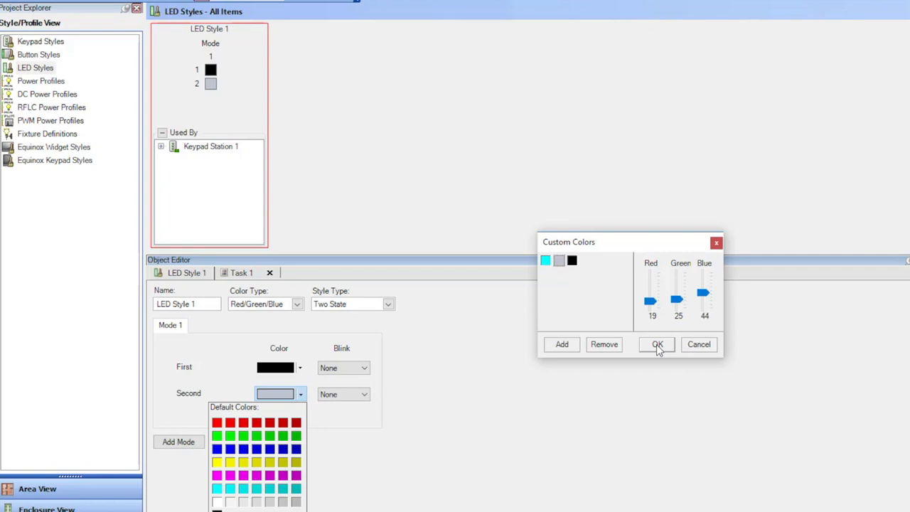
left_click(656, 344)
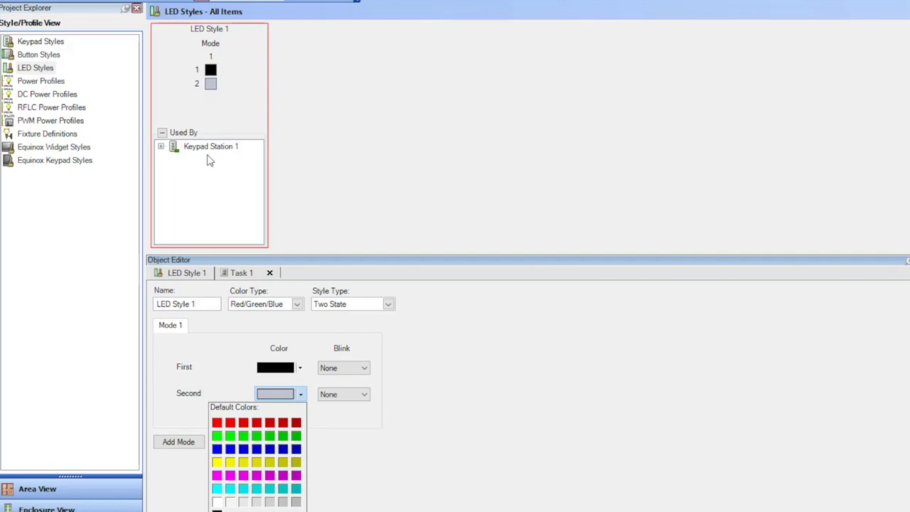
- Add LED Style 2 with grey first and cyan second colours, and assign Keypad Station 1 to it
double_click(33, 69)
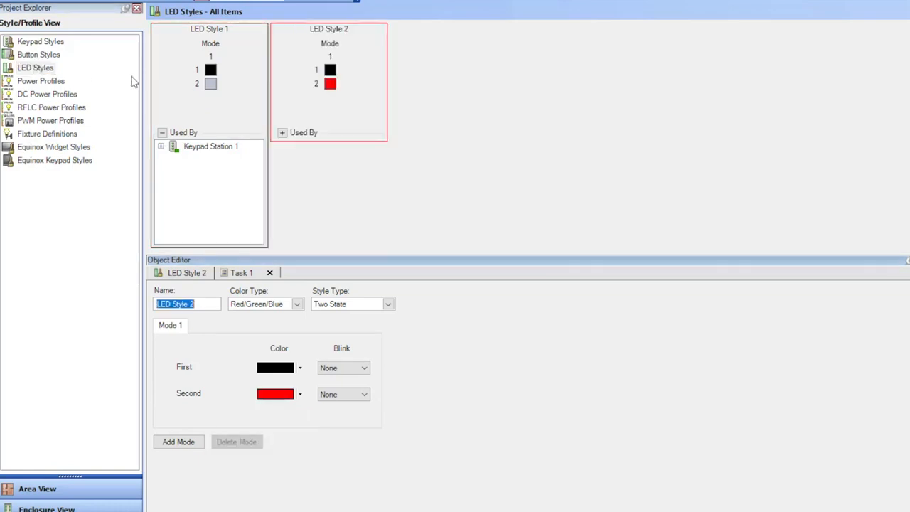
left_click(300, 368)
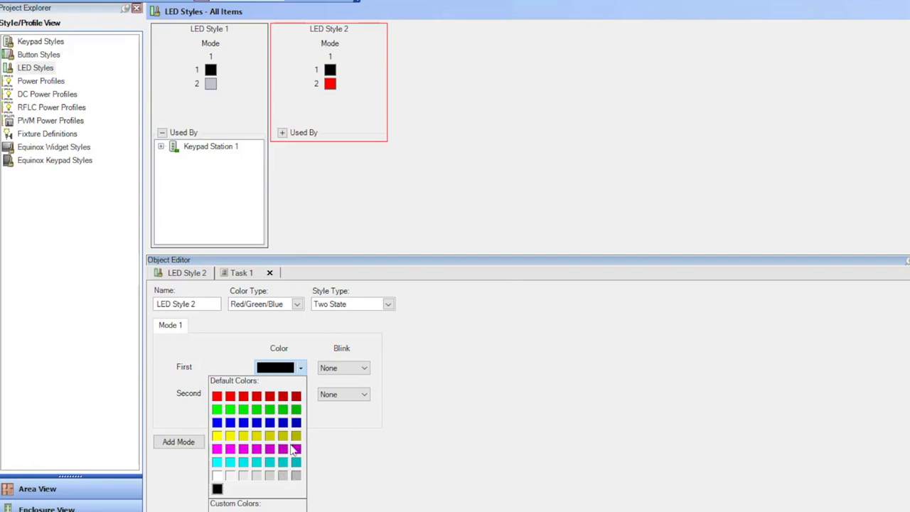
left_click(284, 477)
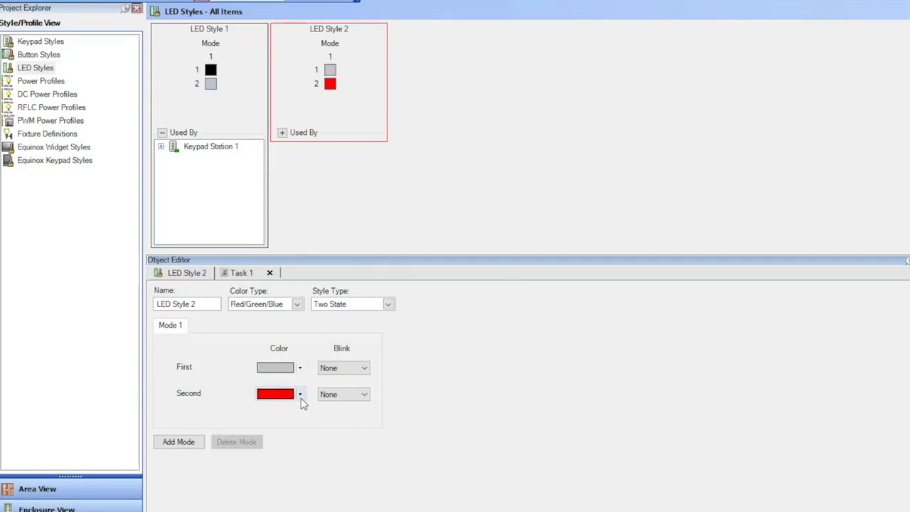
left_click(301, 394)
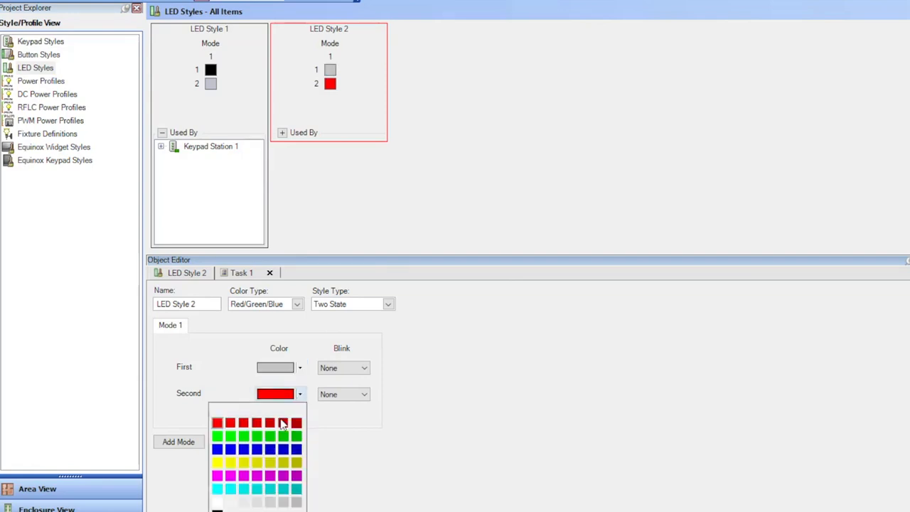
left_click(216, 488)
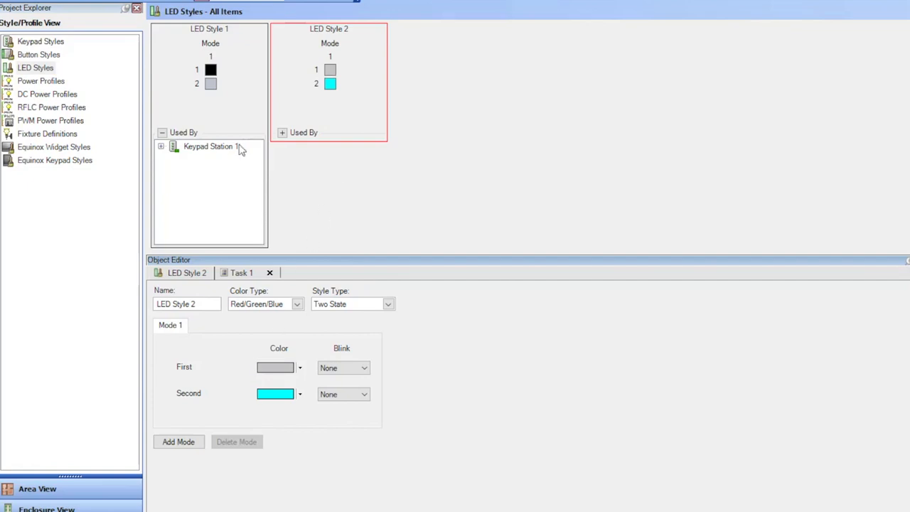
left_click(282, 133)
left_click_drag(173, 150, 320, 178)
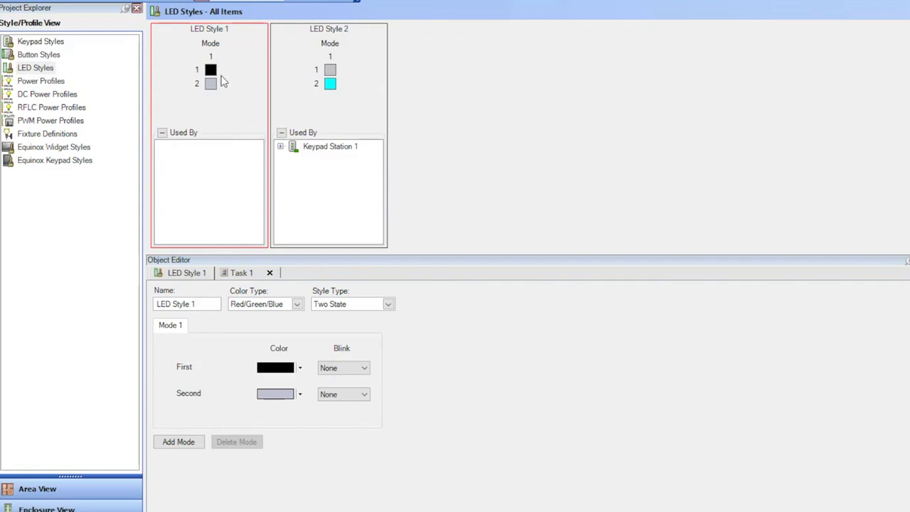
- Send the LED style changes with Update (F6) and bring the Equinox Emulator forward
left_click(309, 2)
left_click(468, 511)
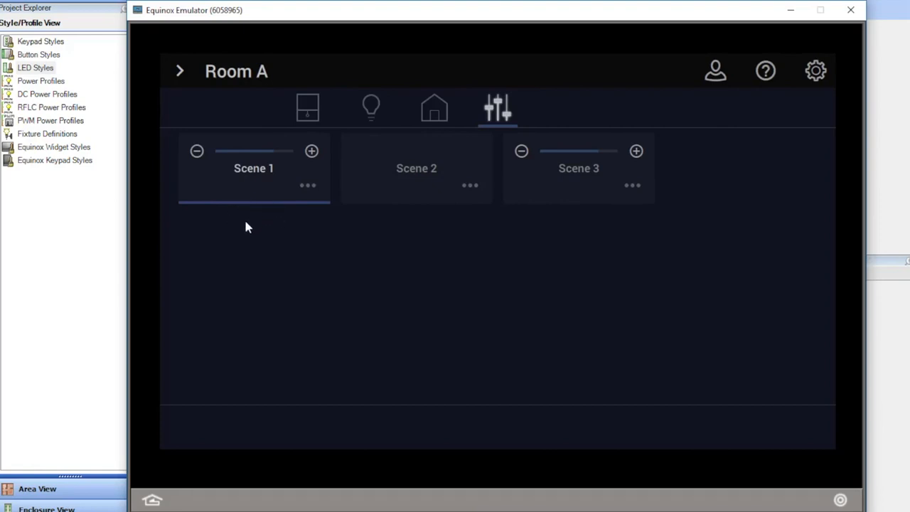
- Activate Scenes 2, 3 and 1 to check the new indicators, ending on Scene 2
left_click(367, 193)
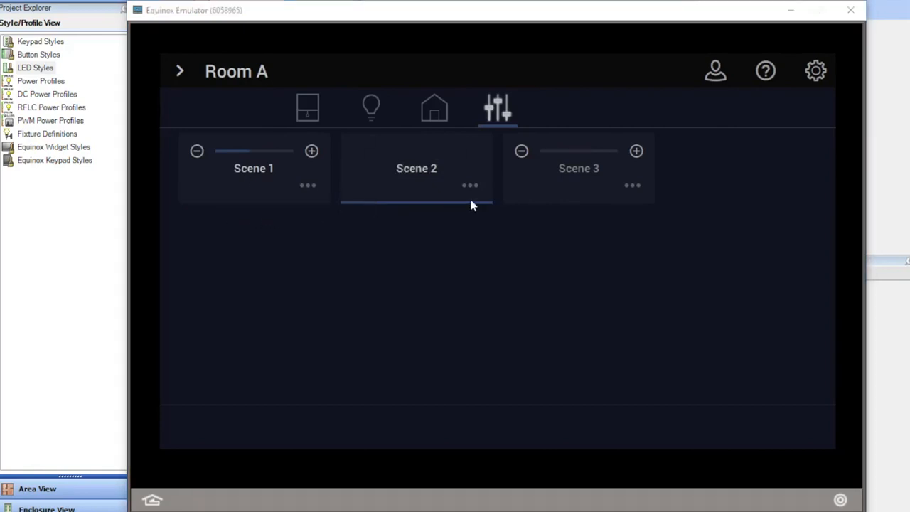
left_click(529, 189)
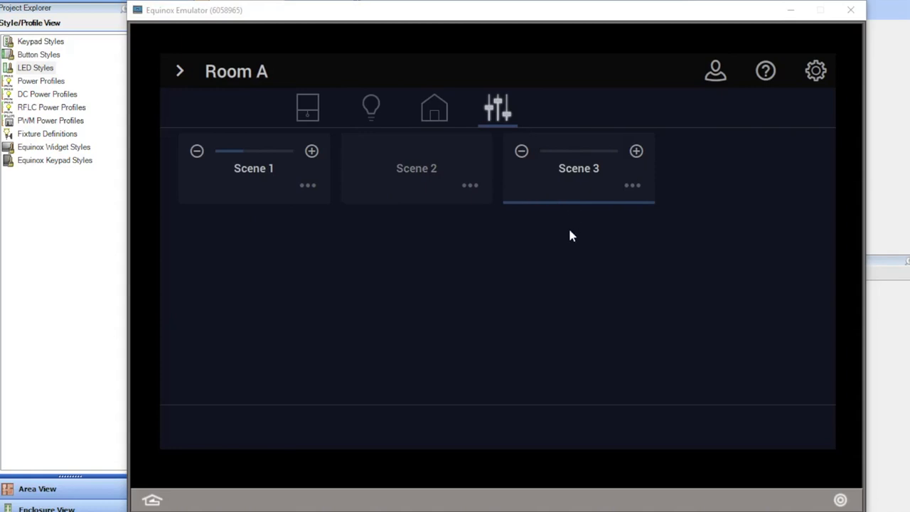
left_click(268, 183)
left_click(366, 175)
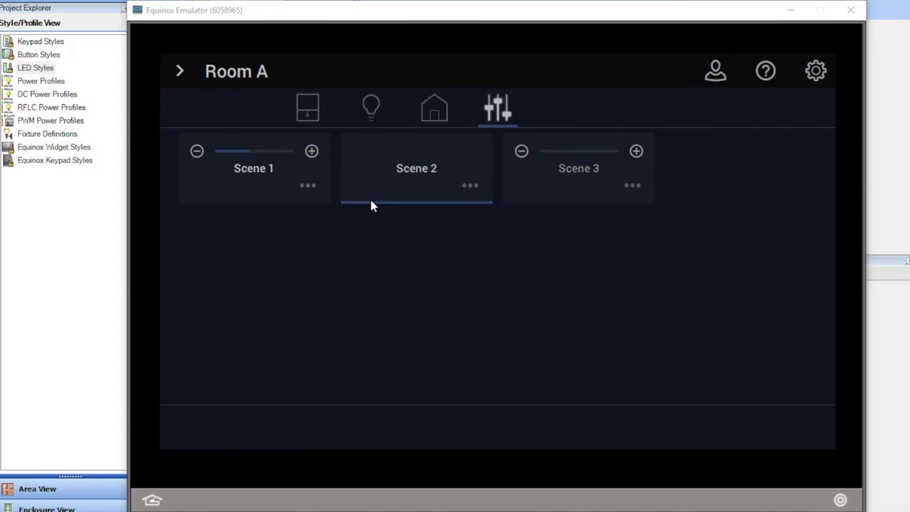